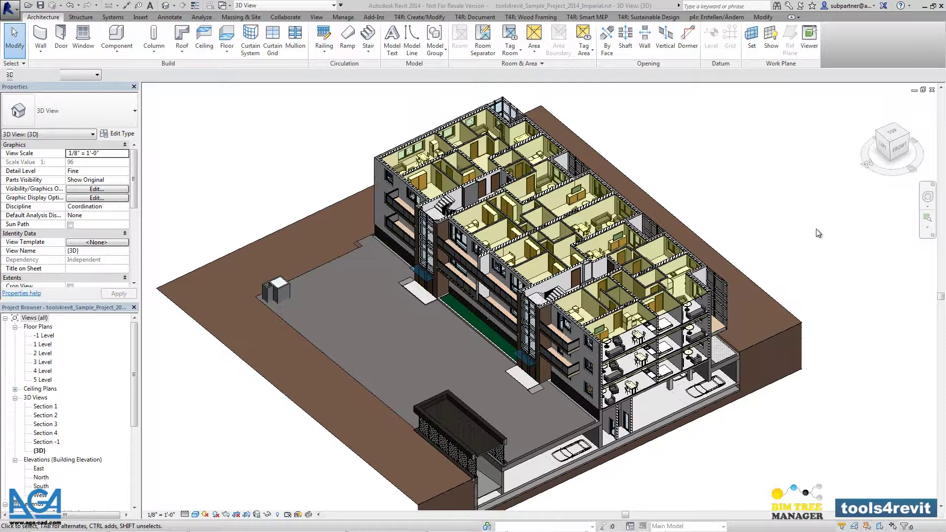
Step: Float the BIM Tree panel over the drawing area and run Manage BIM Data for the Doors category
{"action": "left_click", "coordinate": [424, 19]}
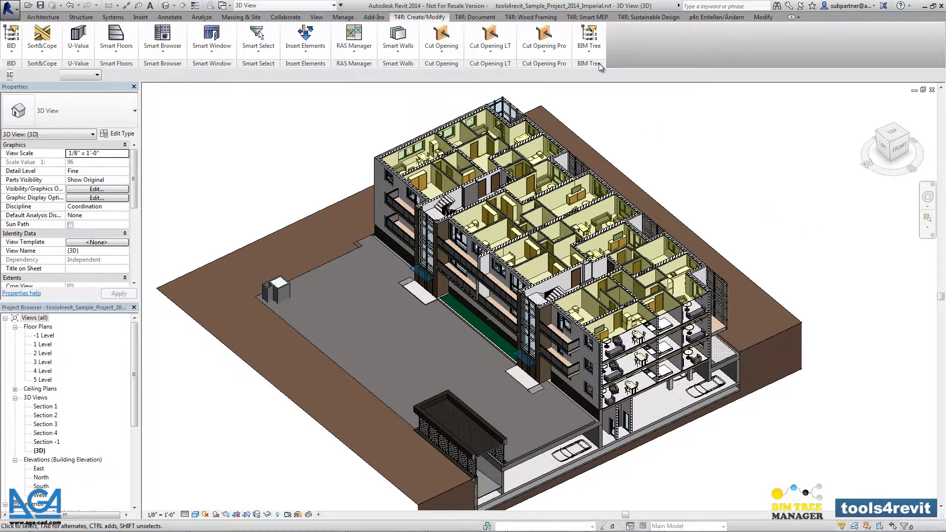
{"action": "left_click_drag", "start_coordinate": [598, 63], "coordinate": [241, 132]}
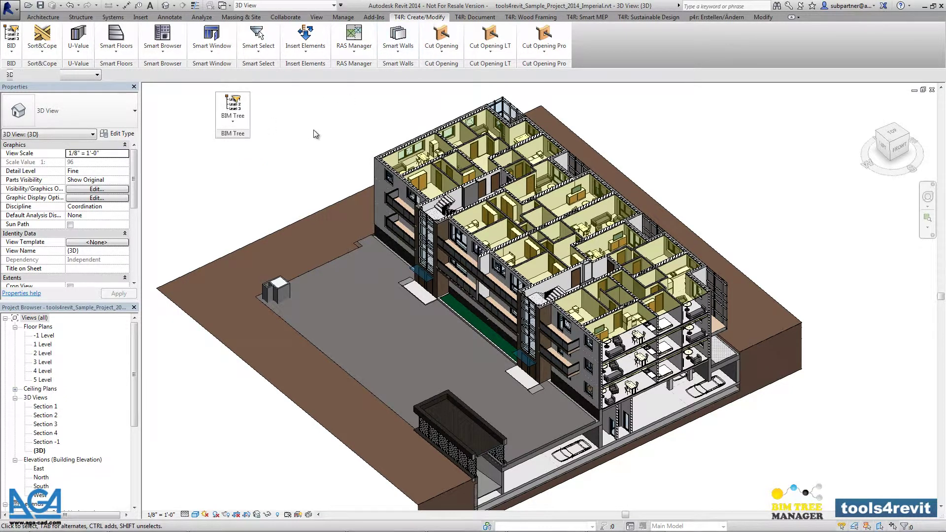
{"action": "left_click", "coordinate": [233, 114]}
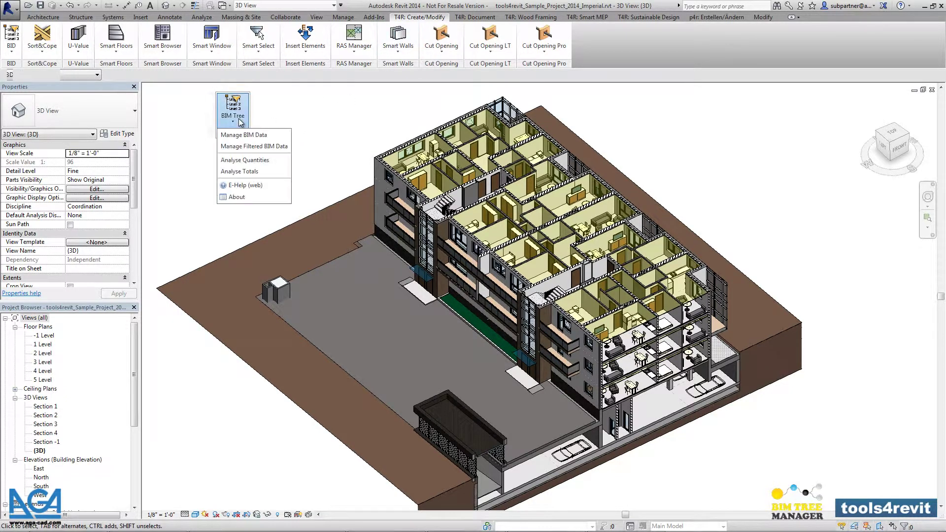
{"action": "left_click", "coordinate": [278, 137]}
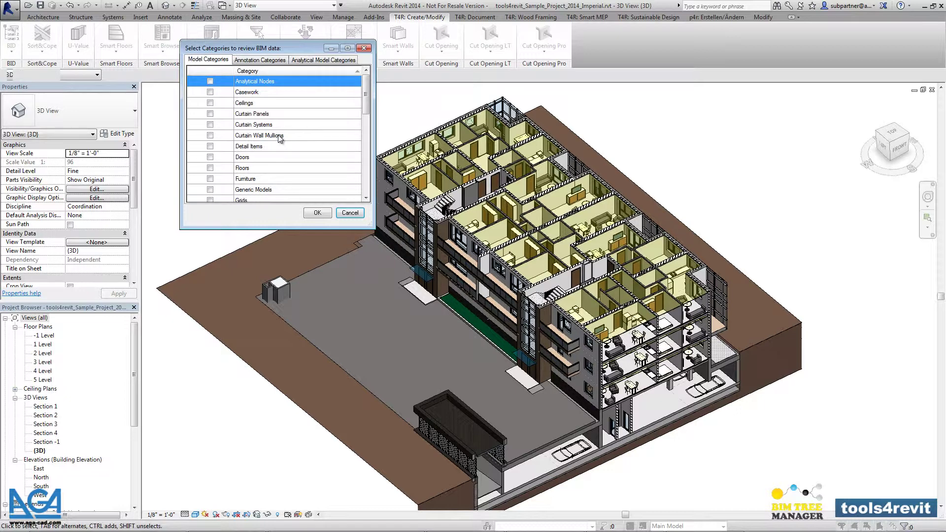
{"action": "left_click_drag", "start_coordinate": [282, 52], "coordinate": [286, 167]}
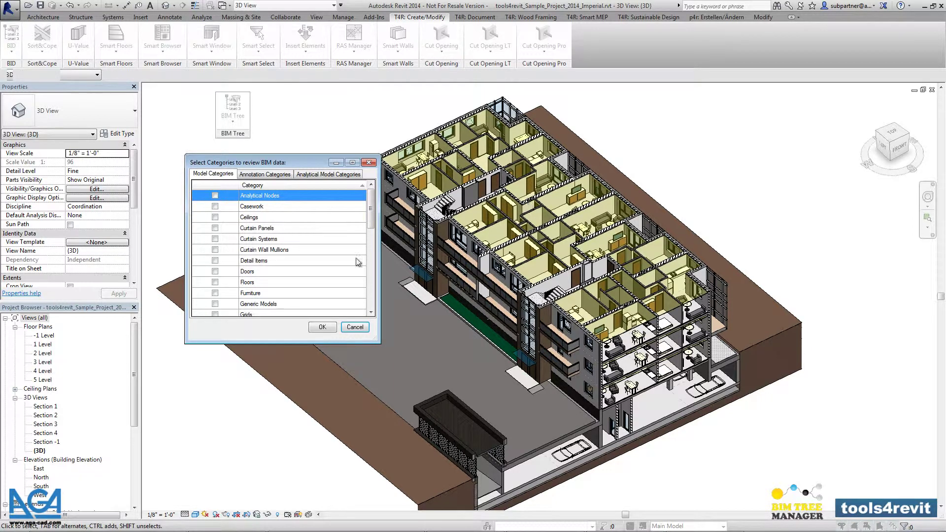
{"action": "left_click", "coordinate": [215, 271]}
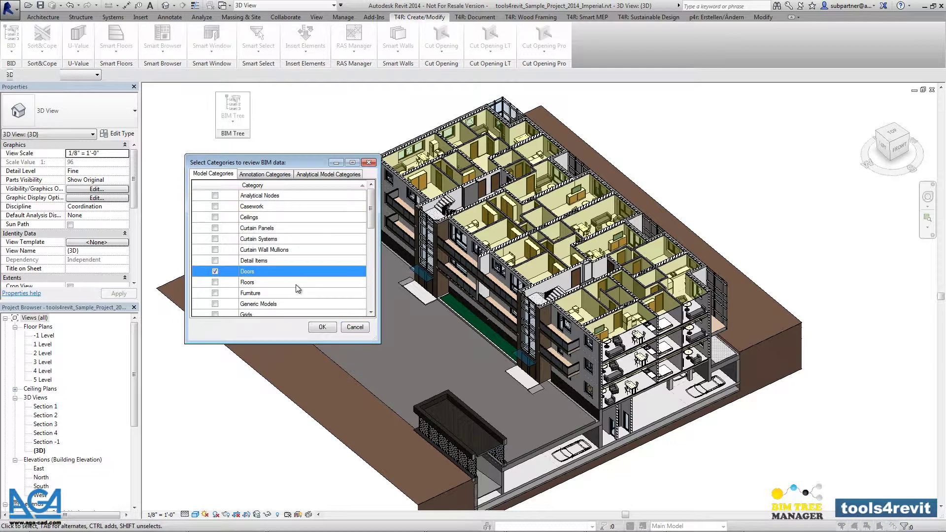
{"action": "left_click", "coordinate": [322, 327]}
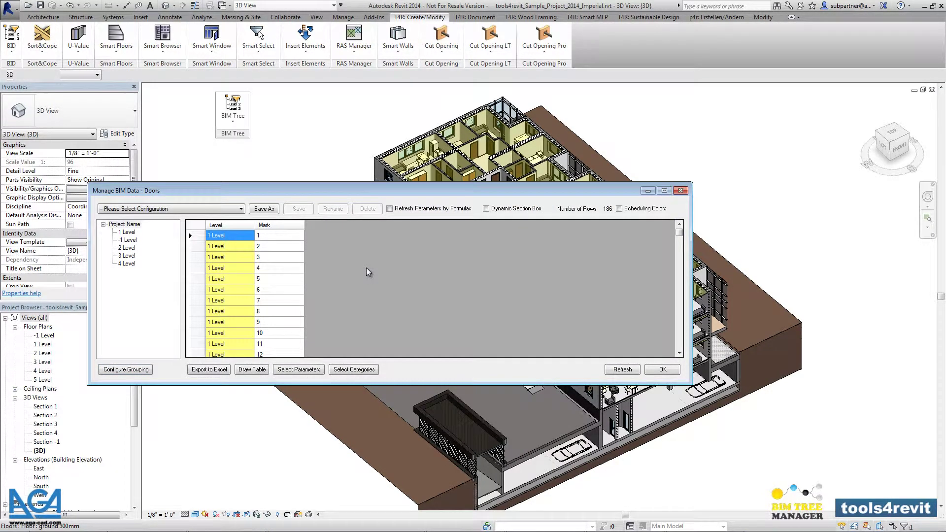
Step: Review the list of all doors and filter it by 1 Level and by 2 Level
{"action": "scroll", "coordinate": [370, 267], "scroll_direction": "down", "scroll_amount": 7}
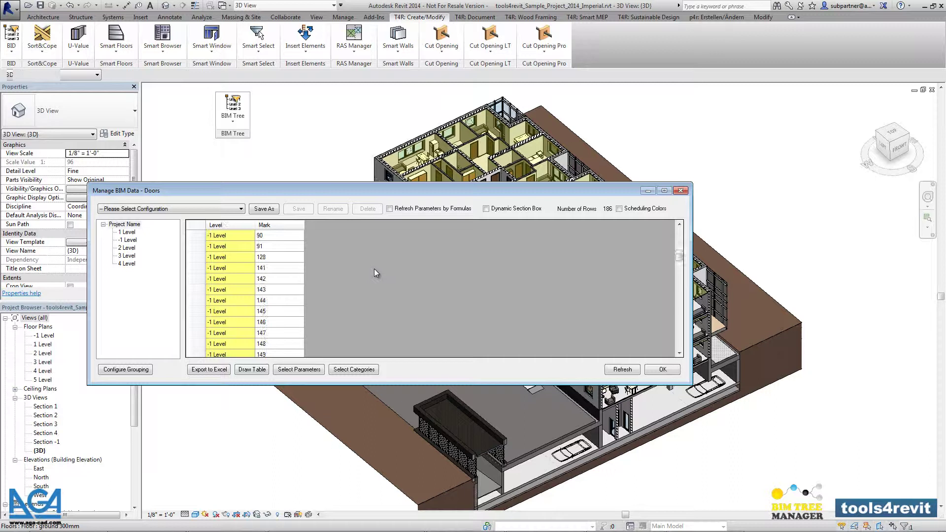
{"action": "scroll", "coordinate": [374, 274], "scroll_direction": "up", "scroll_amount": 7}
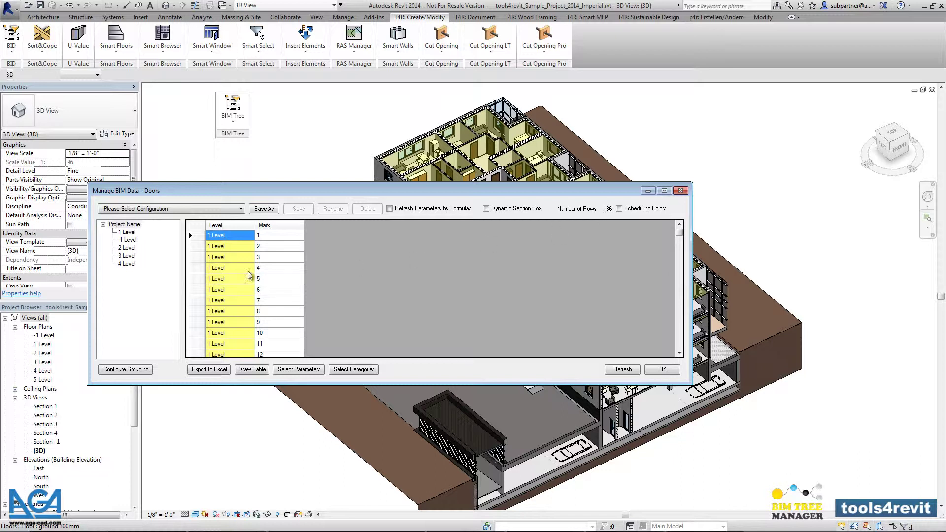
{"action": "left_click", "coordinate": [275, 247]}
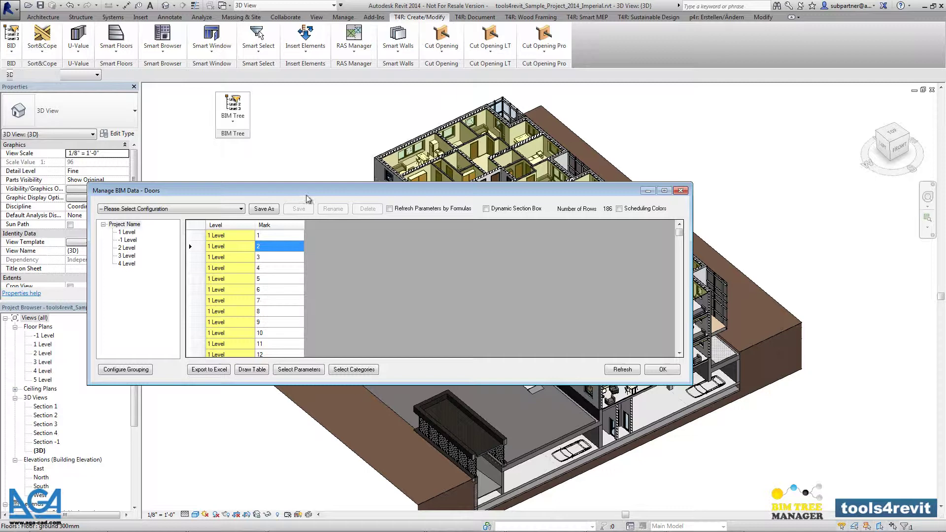
{"action": "left_click_drag", "start_coordinate": [306, 191], "coordinate": [316, 164]}
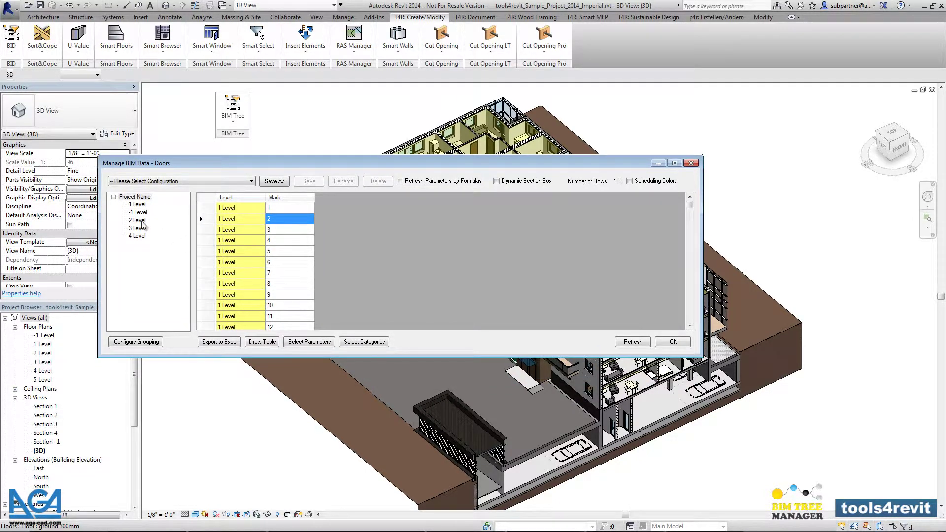
{"action": "left_click", "coordinate": [137, 204]}
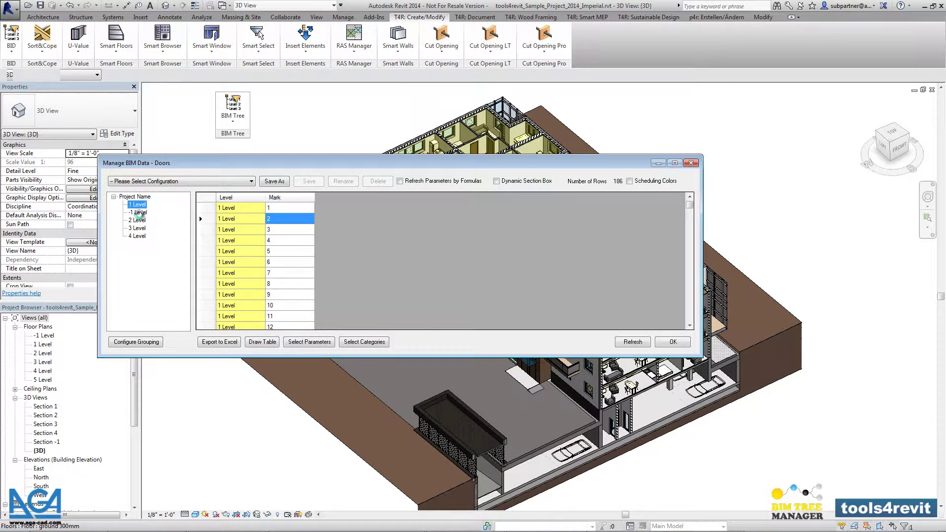
{"action": "left_click", "coordinate": [137, 220]}
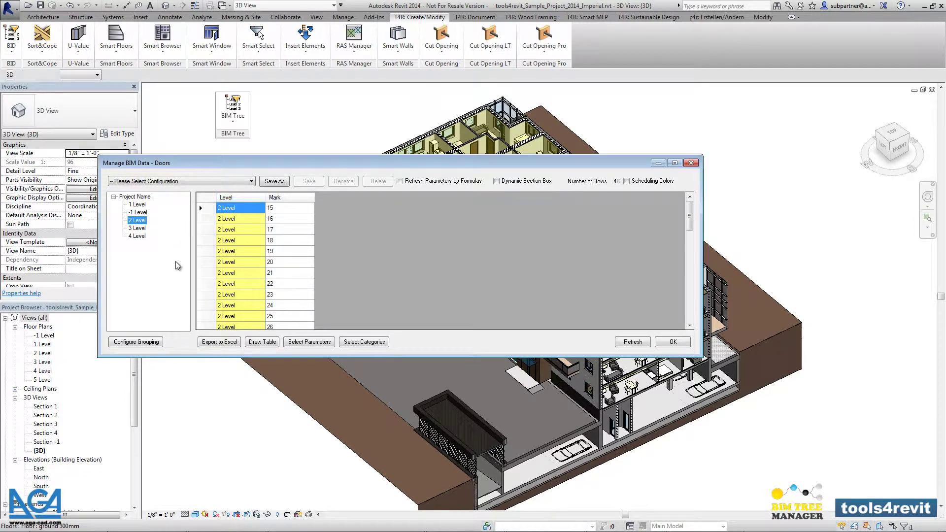
Step: Configure the grouping with the Architectural parameter set and group by Level, Department, Room Name, Room Number, Family and Type
{"action": "left_click", "coordinate": [139, 344]}
{"action": "left_click_drag", "start_coordinate": [118, 229], "coordinate": [156, 256]}
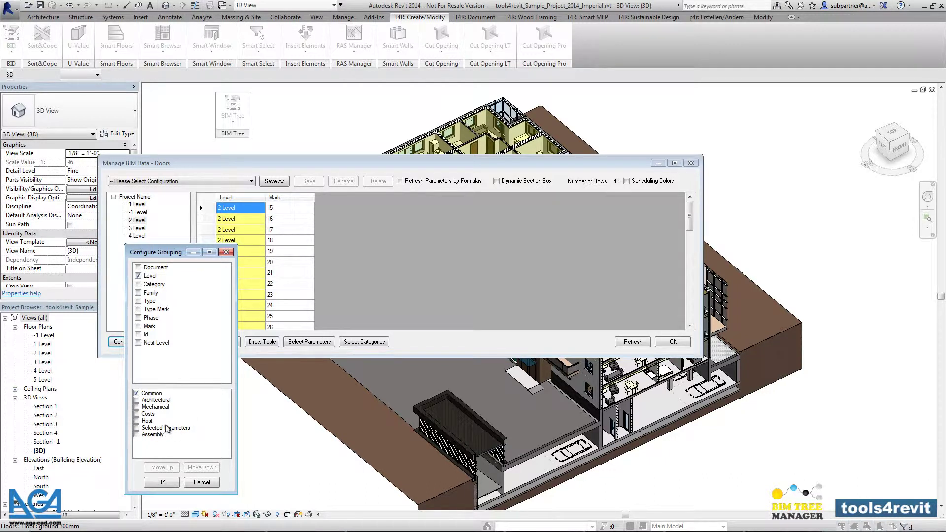
{"action": "left_click", "coordinate": [137, 400]}
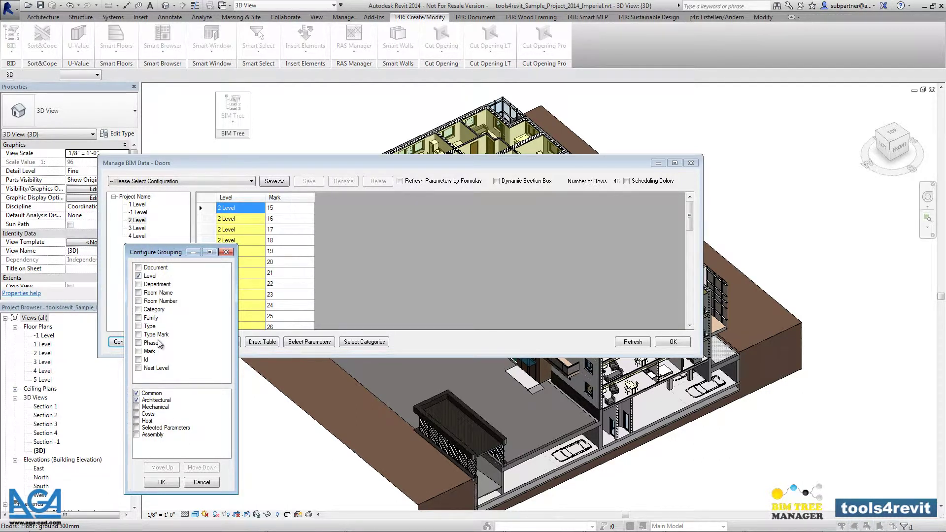
{"action": "left_click", "coordinate": [139, 285]}
{"action": "left_click", "coordinate": [139, 293]}
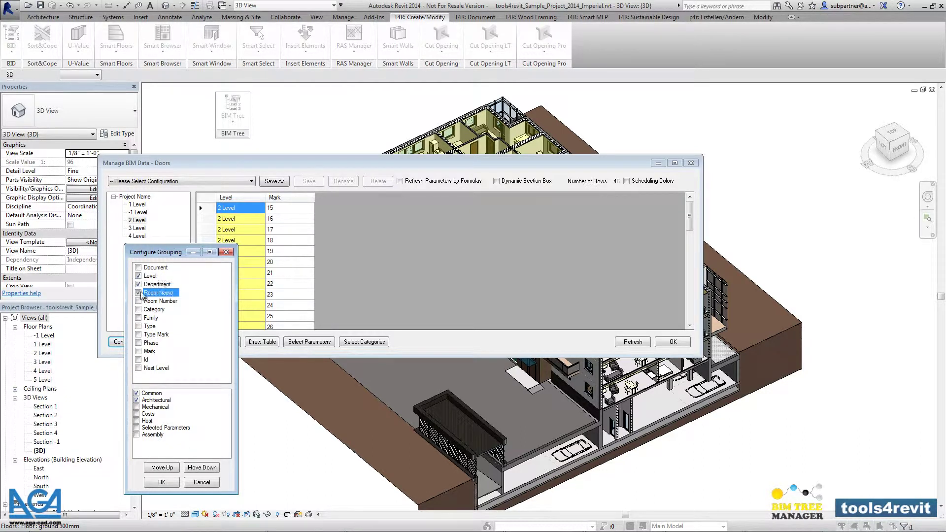
{"action": "left_click", "coordinate": [139, 301]}
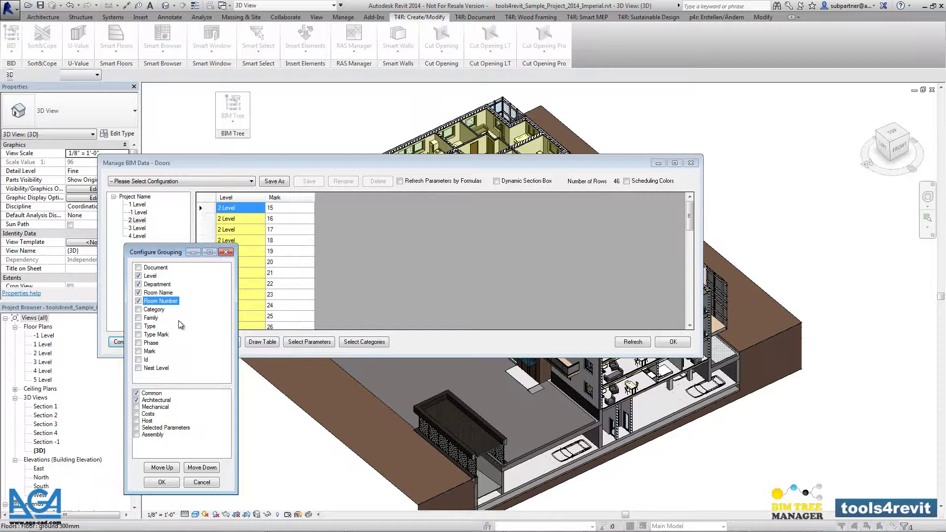
{"action": "left_click", "coordinate": [139, 317]}
{"action": "left_click", "coordinate": [138, 327]}
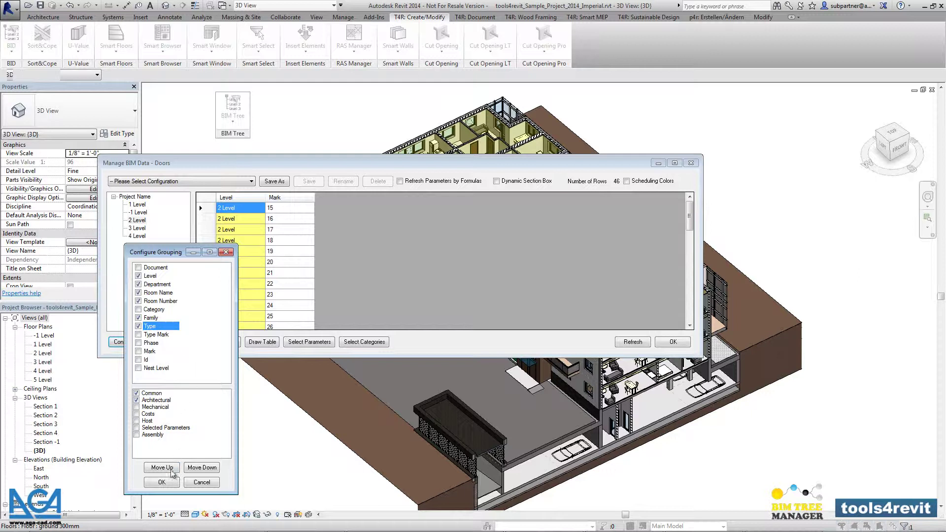
{"action": "left_click", "coordinate": [164, 483]}
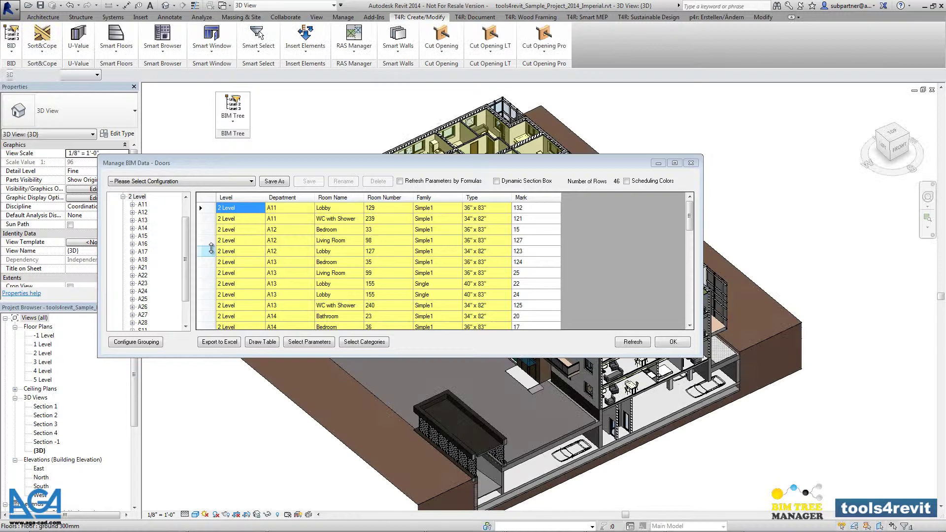
Step: Browse the project tree to department A28 on 3 Level and show the doors of its Balcony, Bedroom and Living Room
{"action": "left_click_drag", "start_coordinate": [186, 259], "coordinate": [185, 243]}
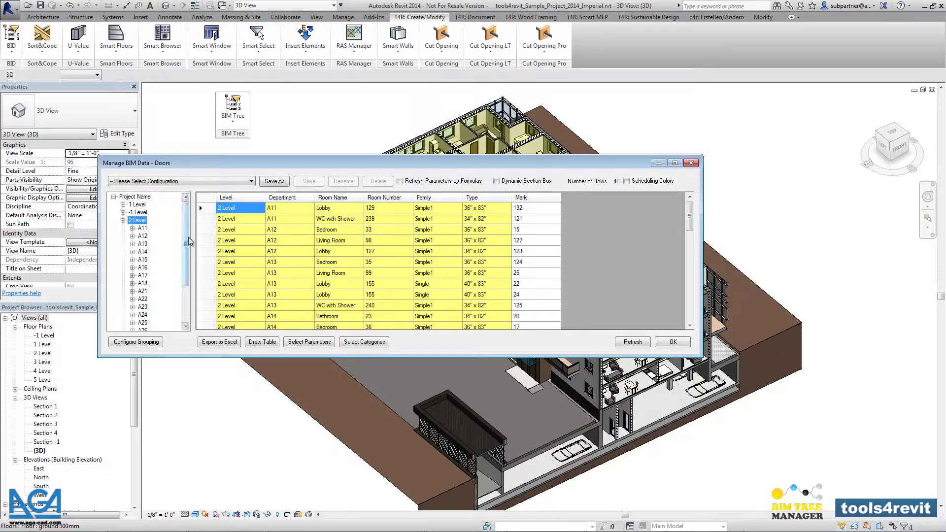
{"action": "left_click", "coordinate": [123, 222]}
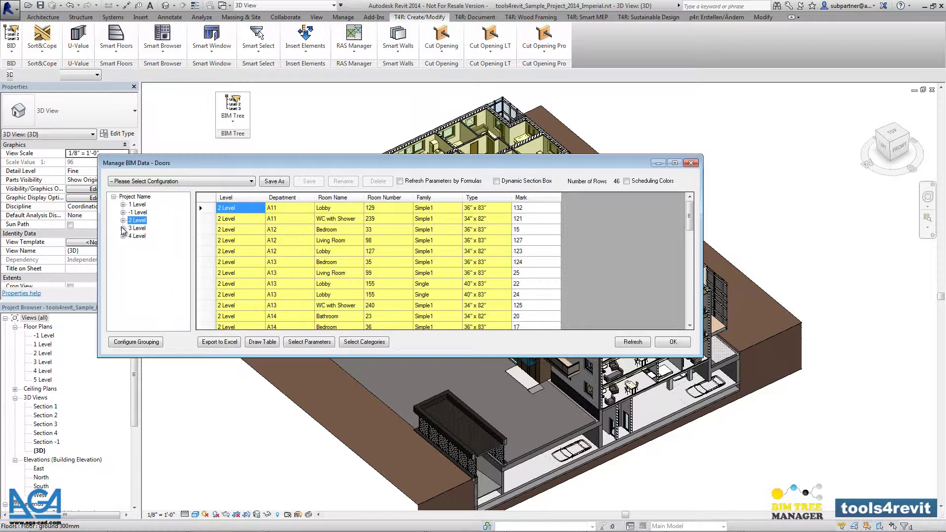
{"action": "left_click", "coordinate": [124, 228]}
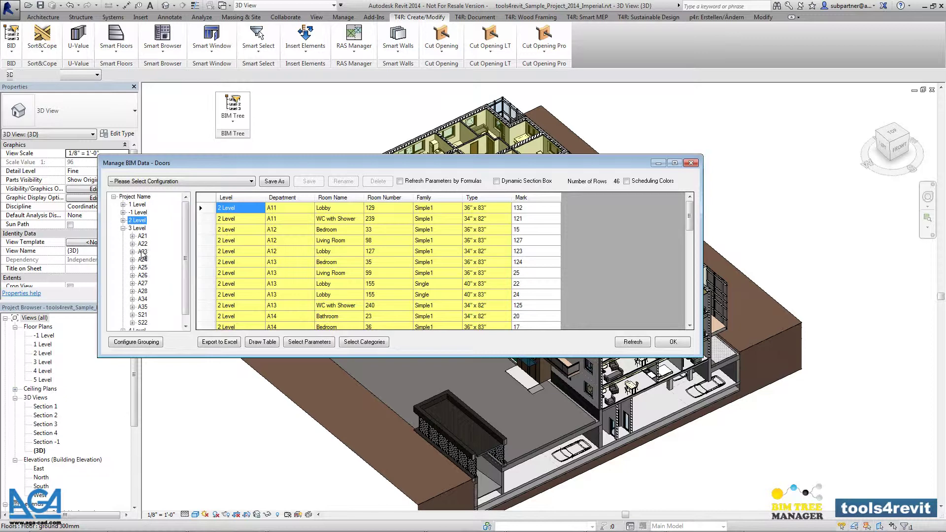
{"action": "left_click", "coordinate": [132, 291]}
{"action": "left_click", "coordinate": [142, 292]}
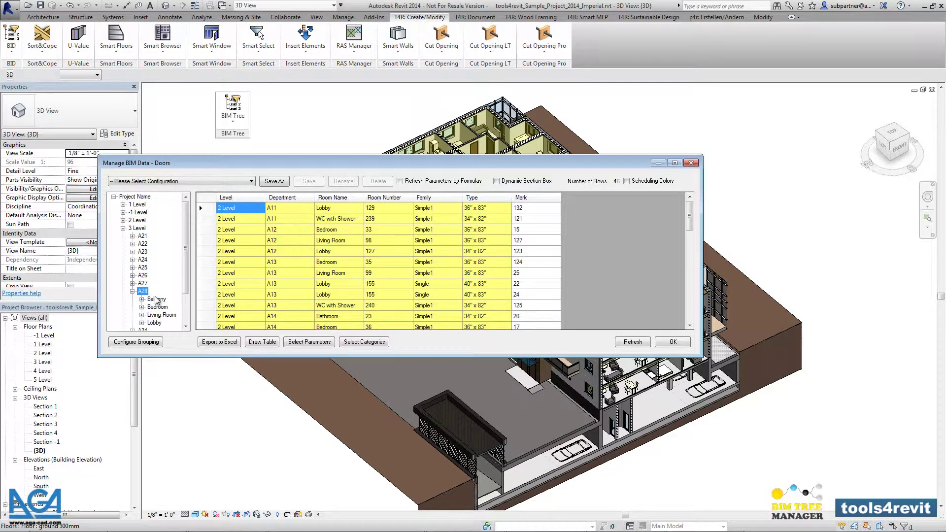
{"action": "left_click", "coordinate": [186, 296]}
{"action": "double_click", "coordinate": [155, 260]}
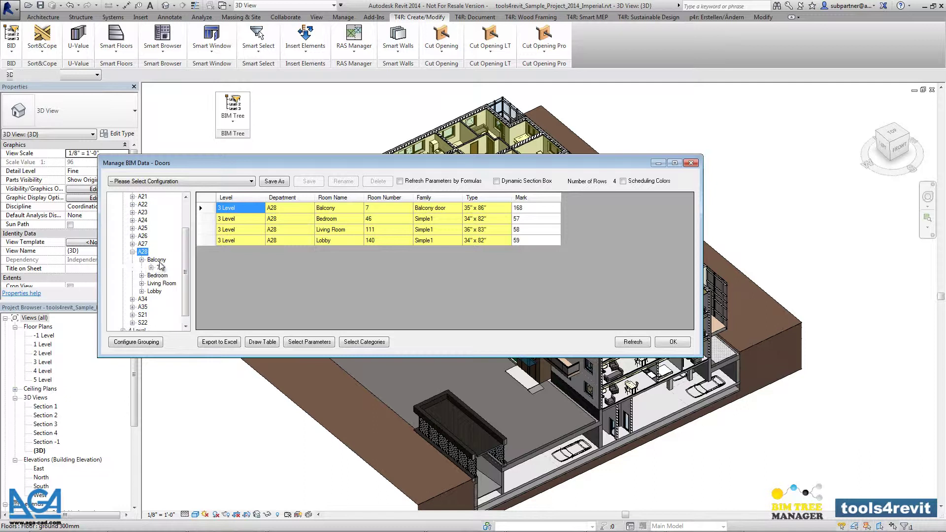
{"action": "left_click", "coordinate": [151, 276]}
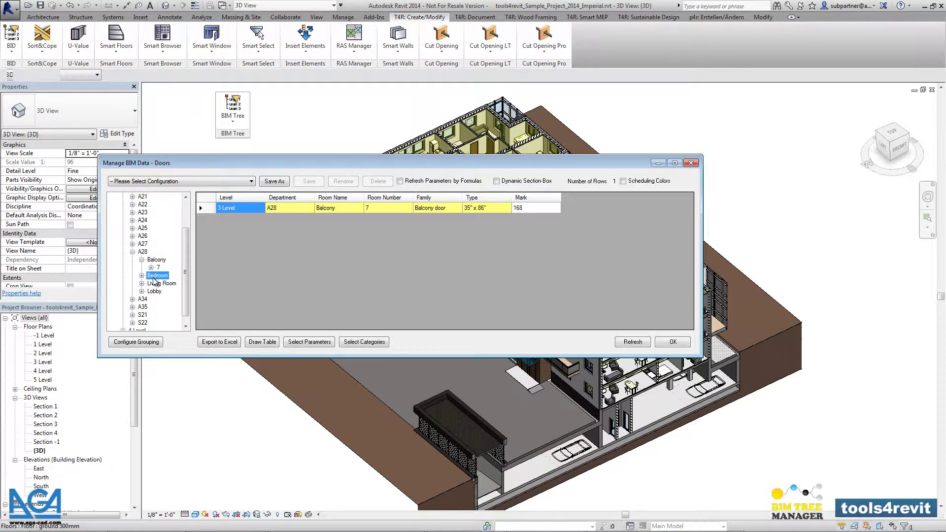
{"action": "left_click", "coordinate": [157, 284]}
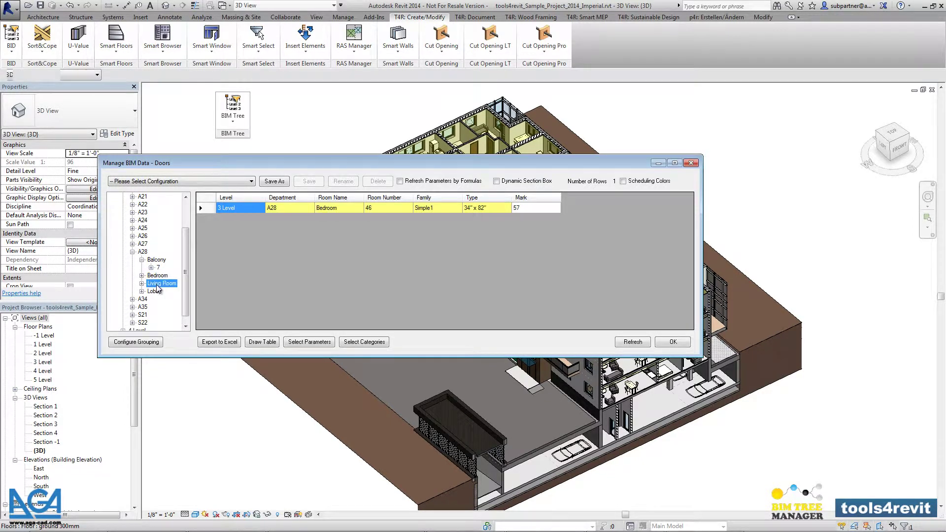
Step: Show the doors of 2 Level and return to the full door list of department A28 on 3 Level
{"action": "left_click", "coordinate": [186, 286]}
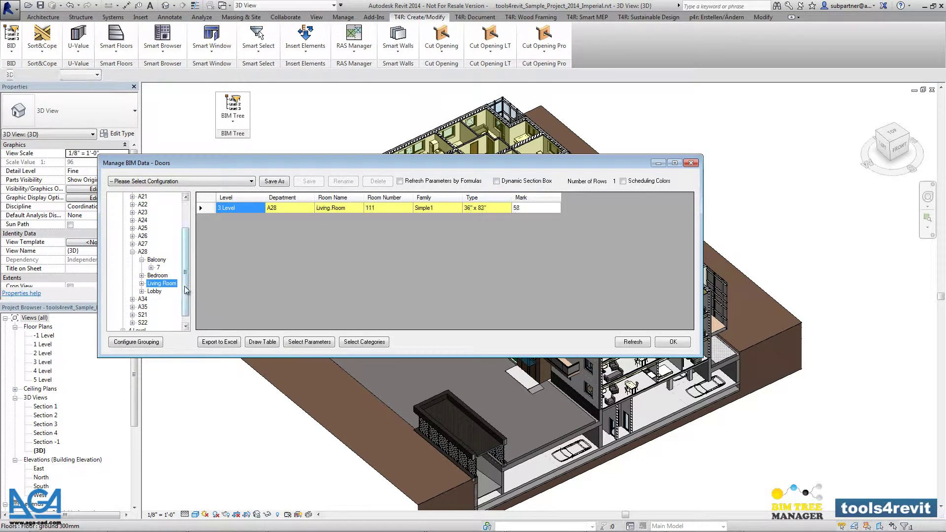
{"action": "left_click_drag", "start_coordinate": [186, 286], "coordinate": [184, 219]}
{"action": "left_click", "coordinate": [138, 220]}
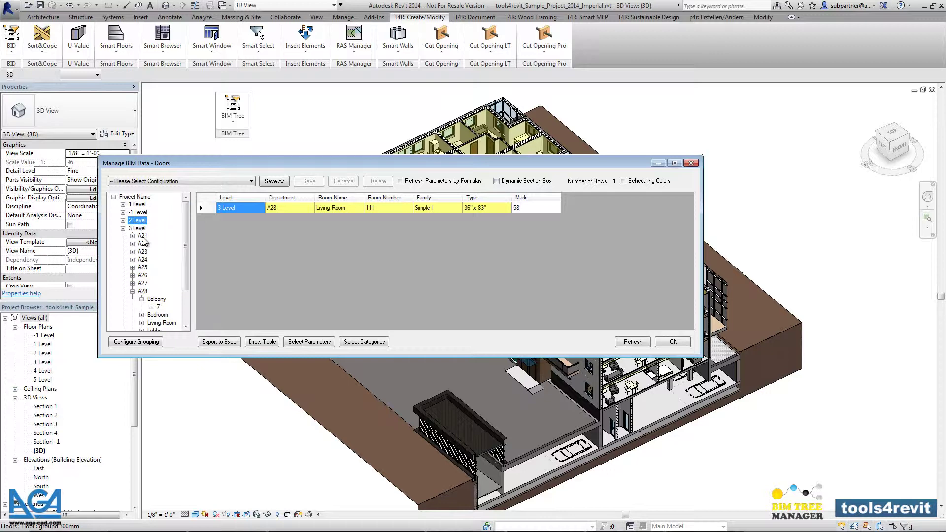
{"action": "left_click", "coordinate": [143, 237]}
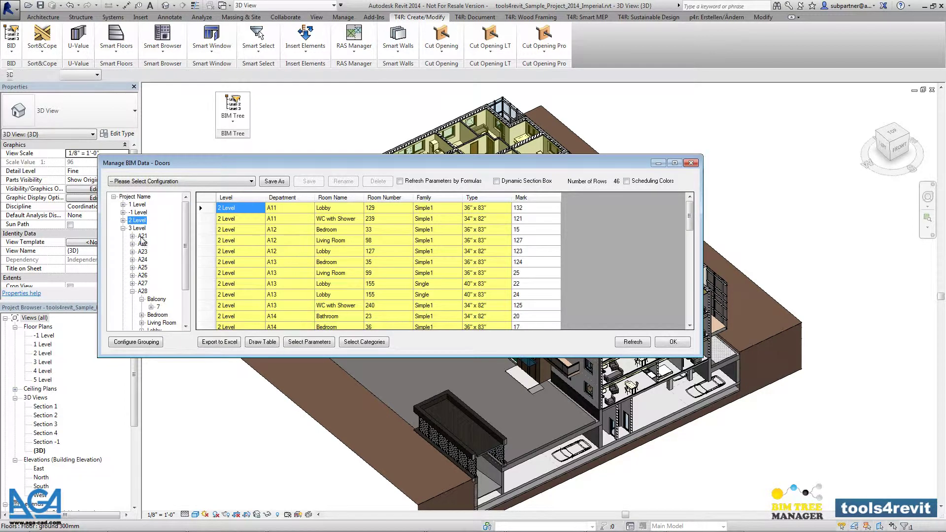
{"action": "left_click", "coordinate": [143, 292]}
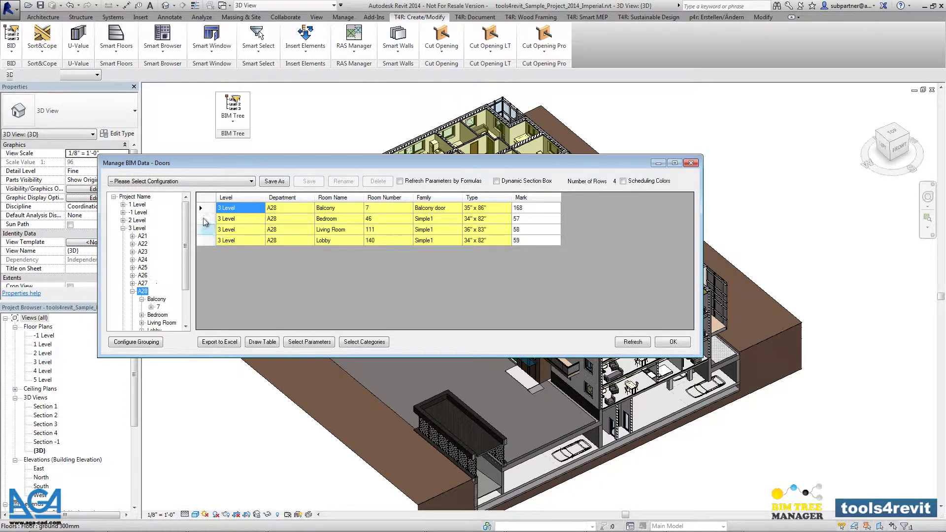
Step: Select all door rows of department A28 to highlight them in the 3D view, and finish with only the Lobby door selected
{"action": "left_click", "coordinate": [201, 207]}
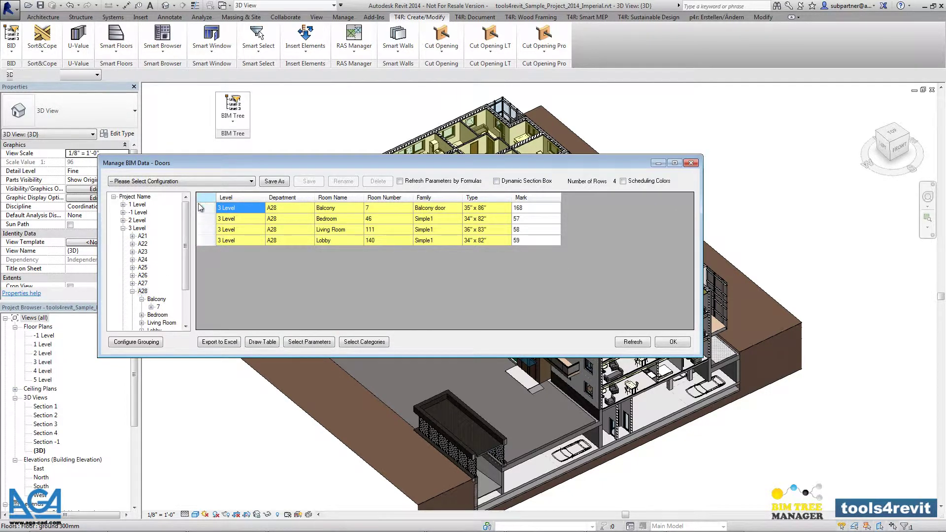
{"action": "left_click", "coordinate": [203, 197]}
{"action": "left_click_drag", "start_coordinate": [491, 164], "coordinate": [472, 385]}
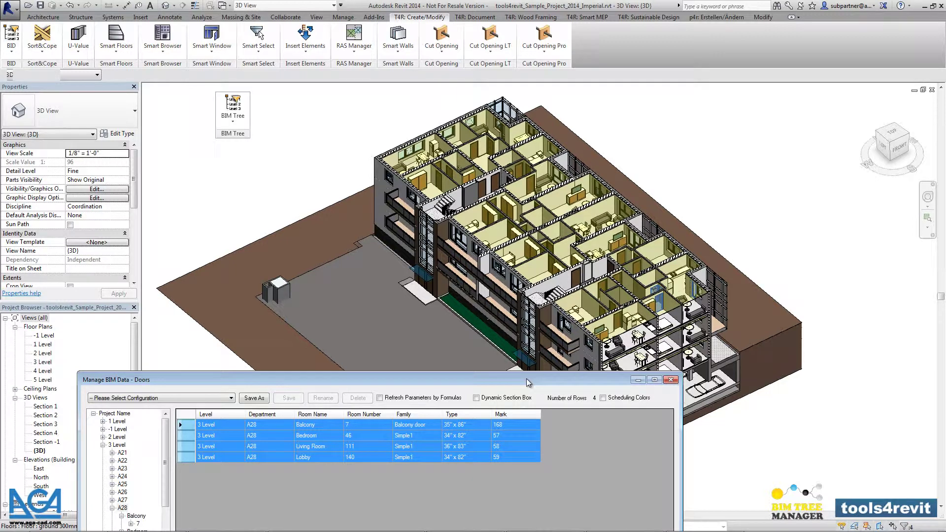
{"action": "left_click_drag", "start_coordinate": [529, 380], "coordinate": [537, 82]}
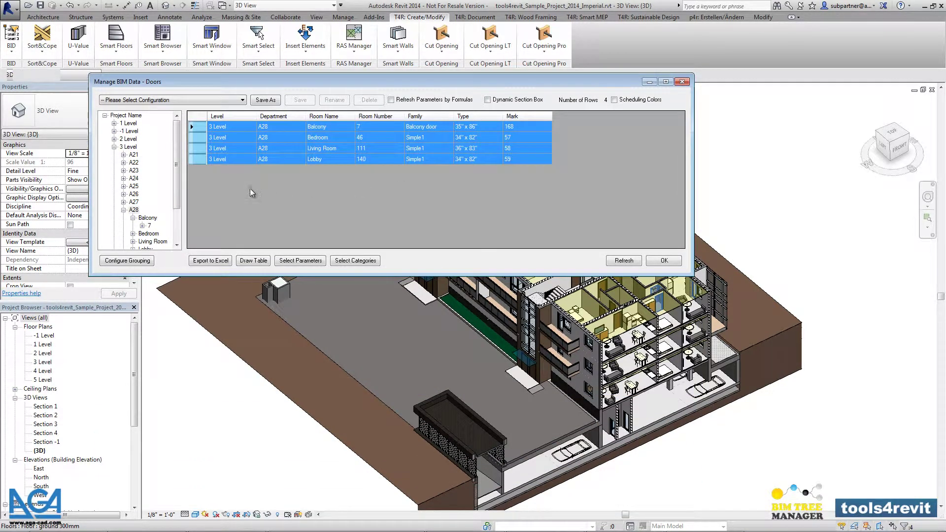
{"action": "left_click", "coordinate": [247, 161]}
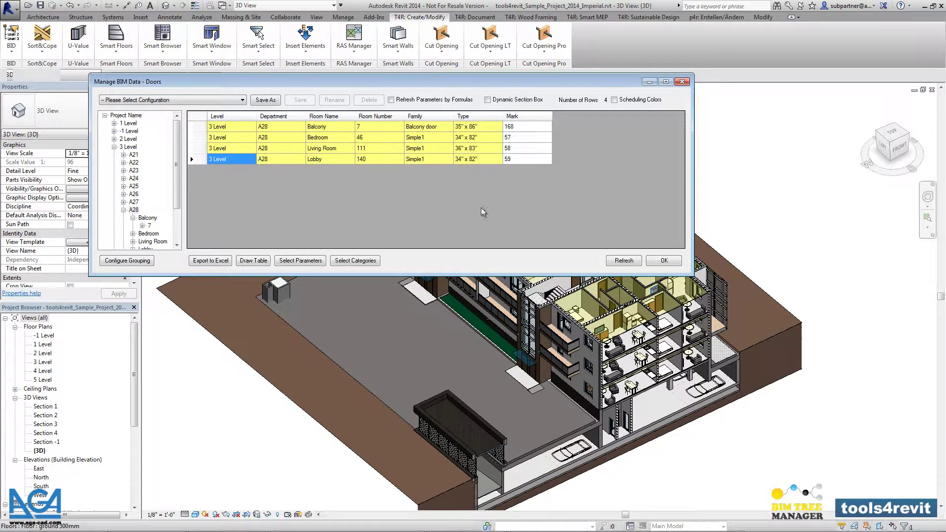
Step: Add the Door Material and Thickness parameters to the door table alongside Mark
{"action": "left_click", "coordinate": [300, 261]}
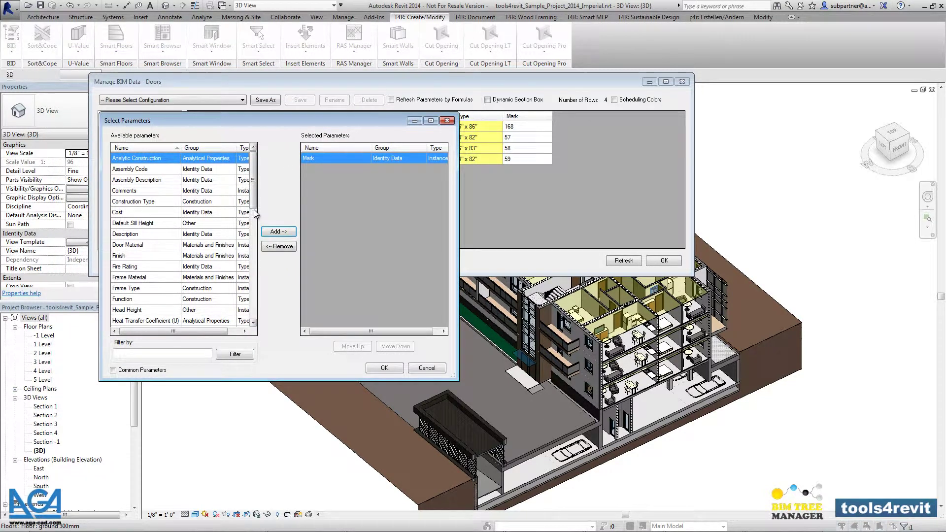
{"action": "left_click_drag", "start_coordinate": [254, 207], "coordinate": [255, 187]}
{"action": "left_click", "coordinate": [164, 245]}
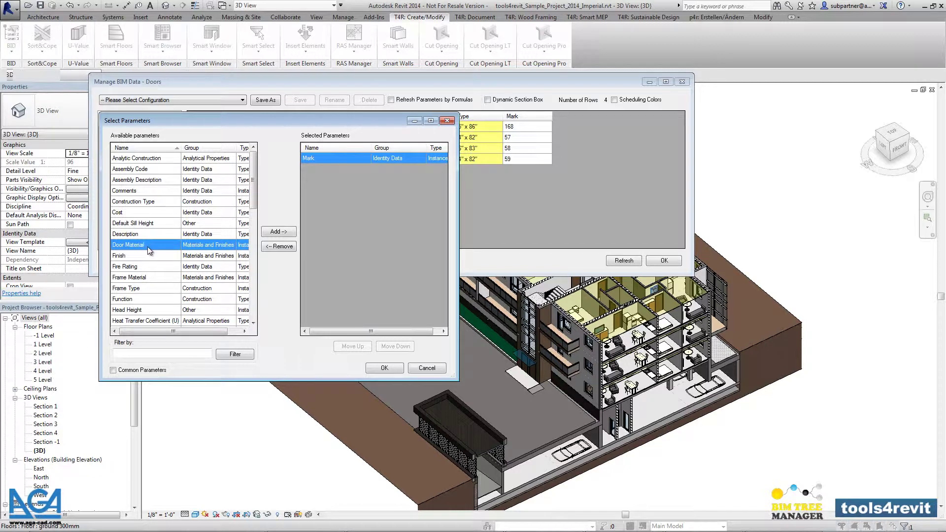
{"action": "left_click", "coordinate": [274, 230]}
{"action": "left_click_drag", "start_coordinate": [256, 203], "coordinate": [266, 274]}
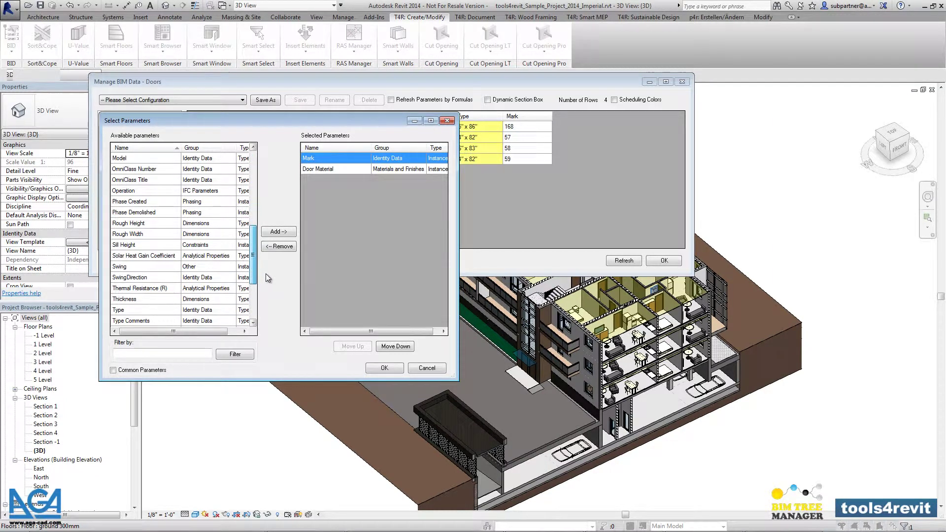
{"action": "left_click", "coordinate": [135, 299]}
{"action": "left_click", "coordinate": [278, 231]}
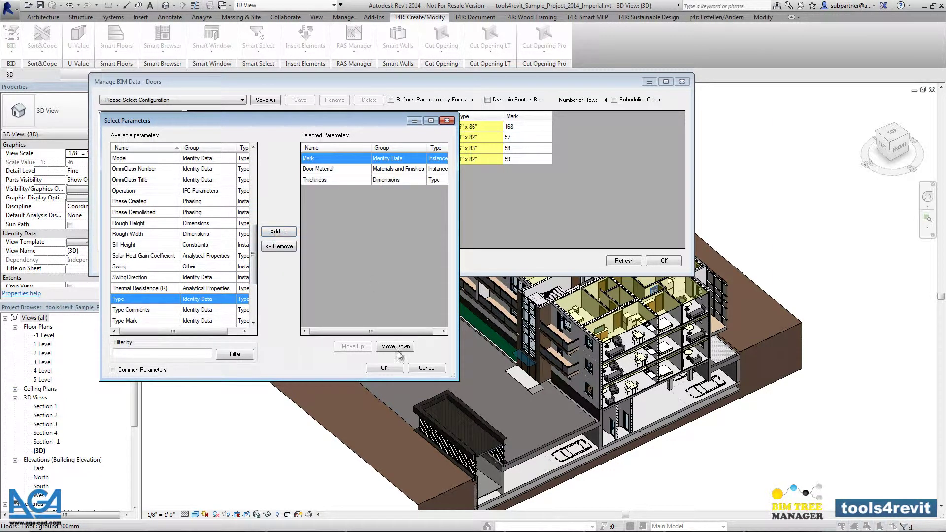
{"action": "left_click", "coordinate": [389, 370]}
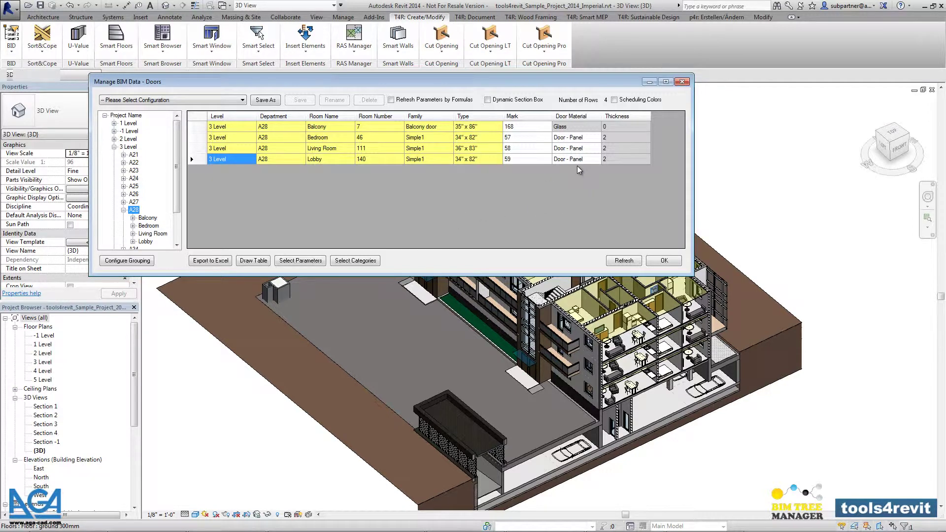
Step: Inspect the Mark and Thickness cells of the Bedroom and Living Room doors in the table
{"action": "left_click", "coordinate": [528, 140]}
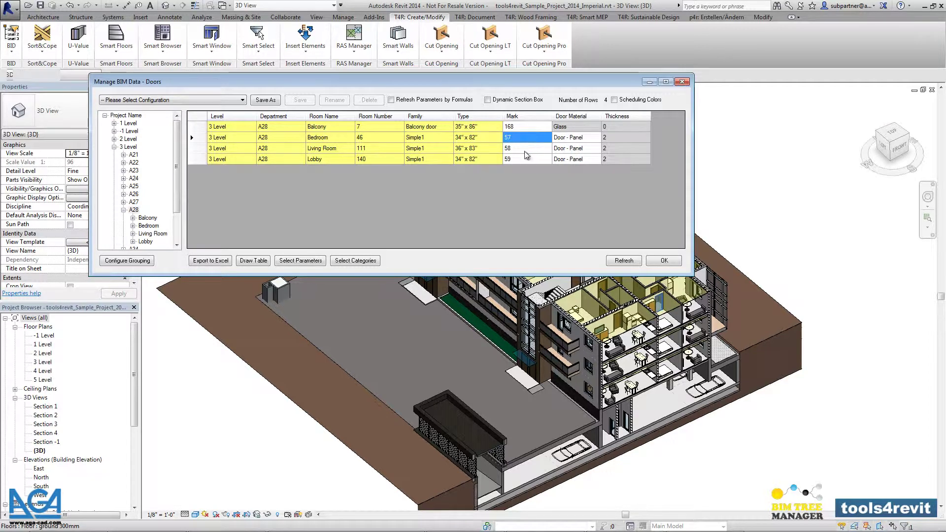
{"action": "left_click", "coordinate": [526, 149]}
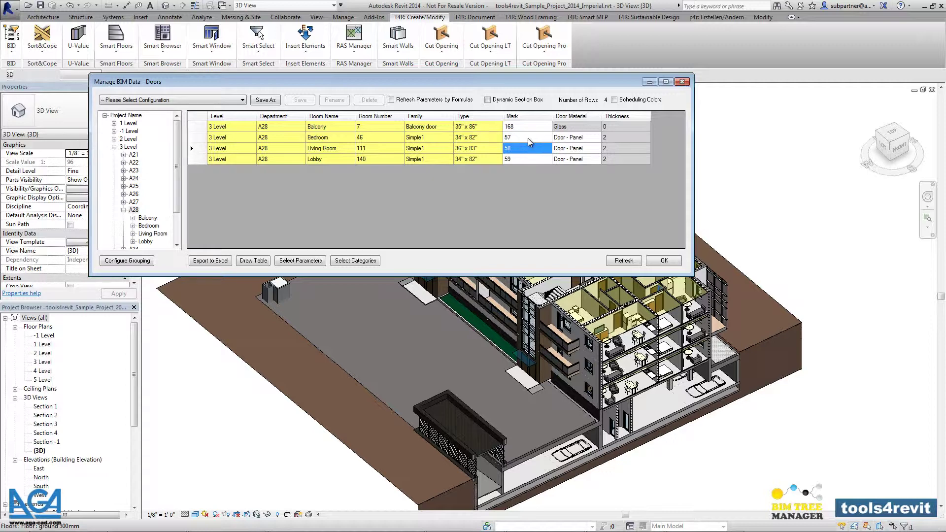
{"action": "left_click", "coordinate": [528, 138]}
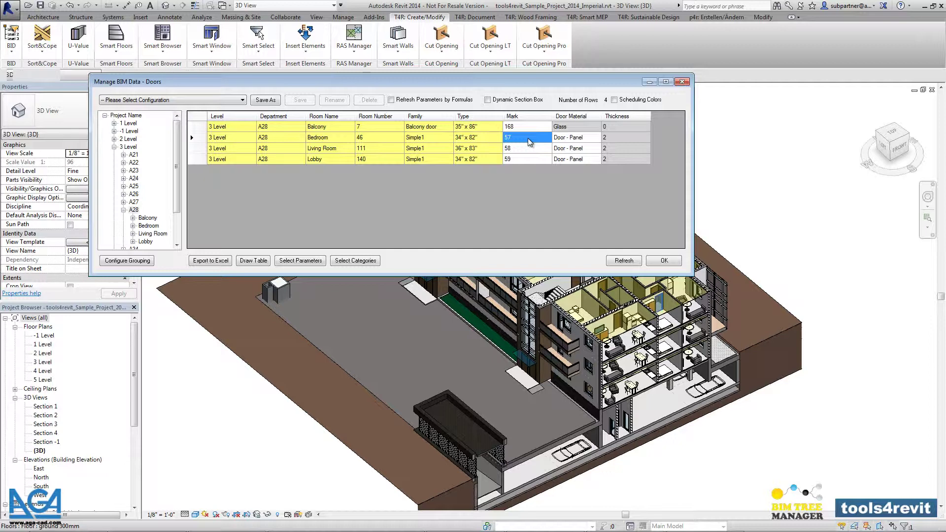
{"action": "left_click", "coordinate": [622, 140]}
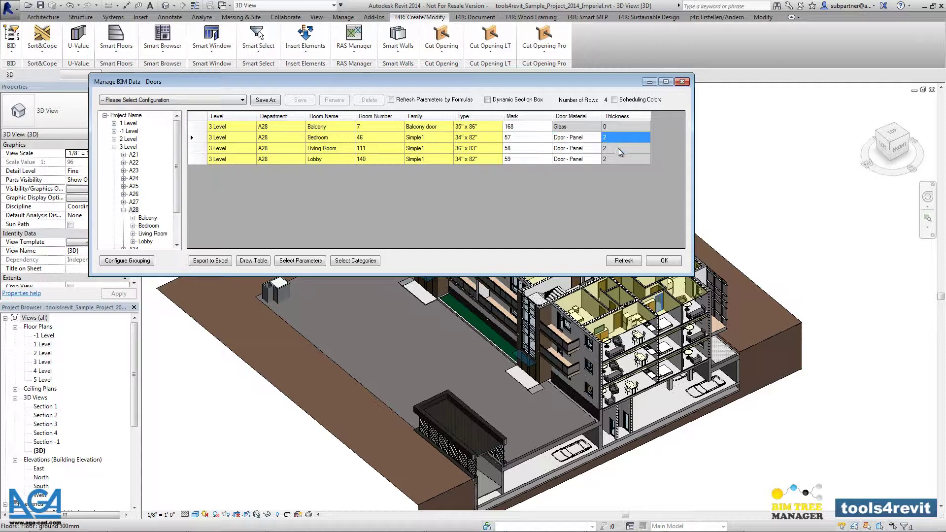
{"action": "left_click", "coordinate": [618, 148]}
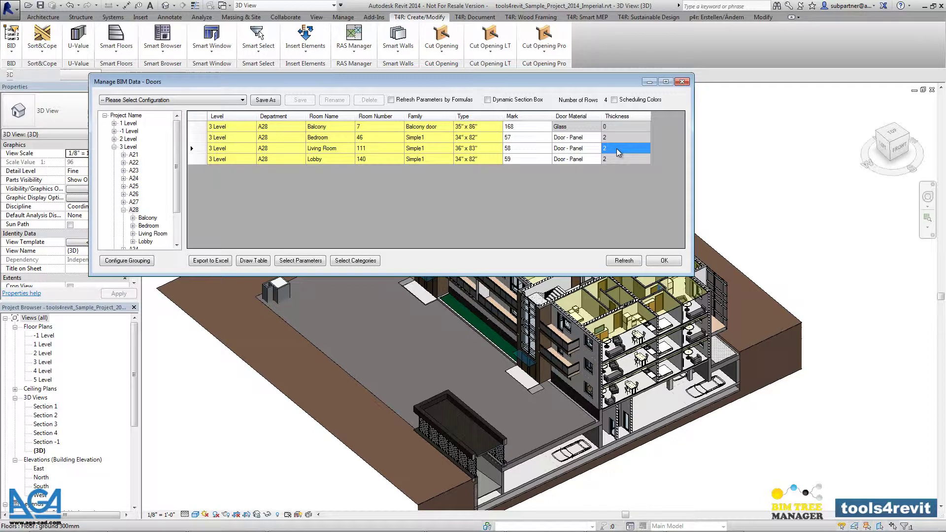